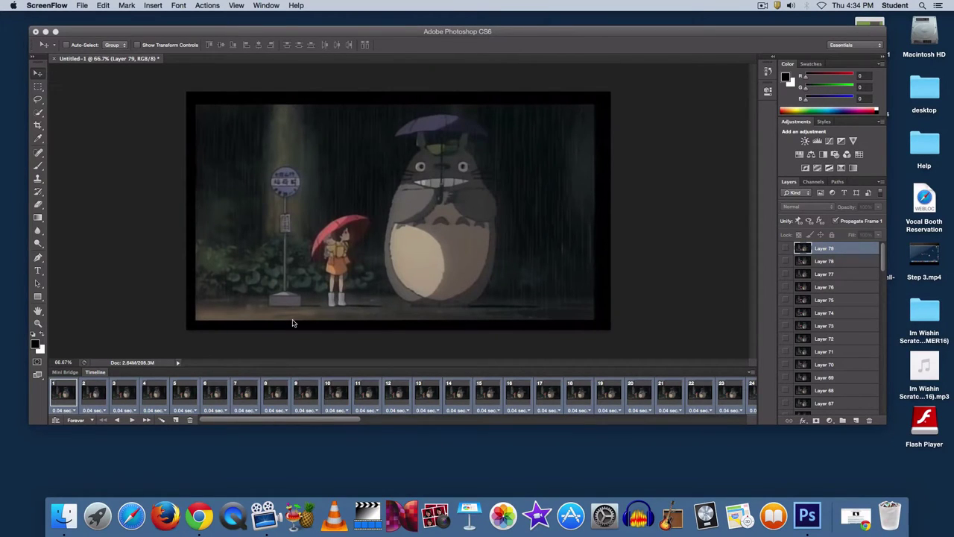
Bring the giffing.net Step 5 media wall mask tutorial in Chrome to the front.
click(201, 515)
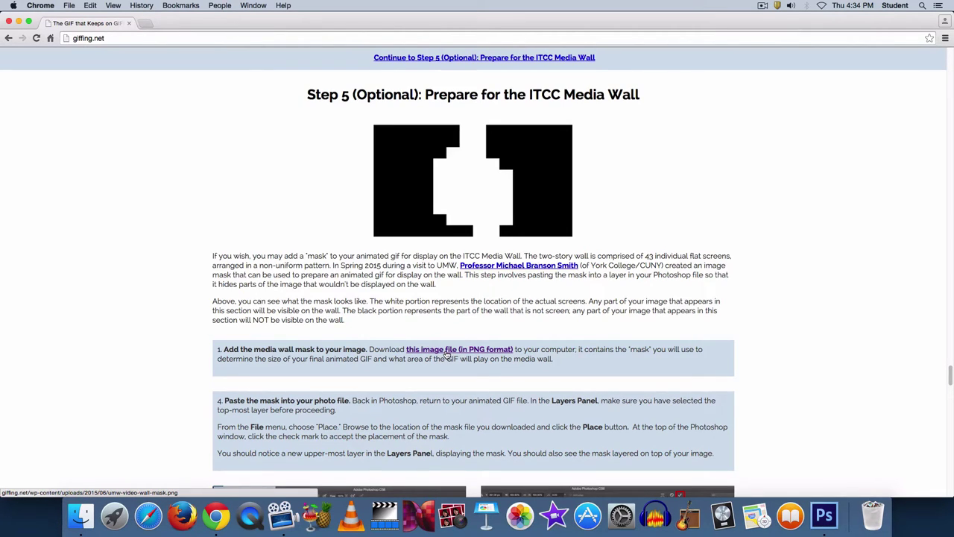
right_click(447, 353)
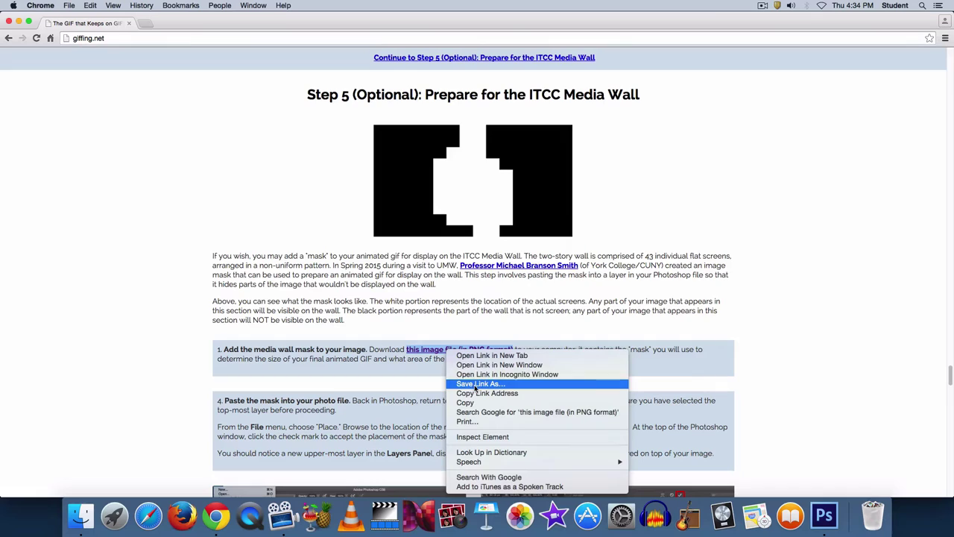
click(368, 349)
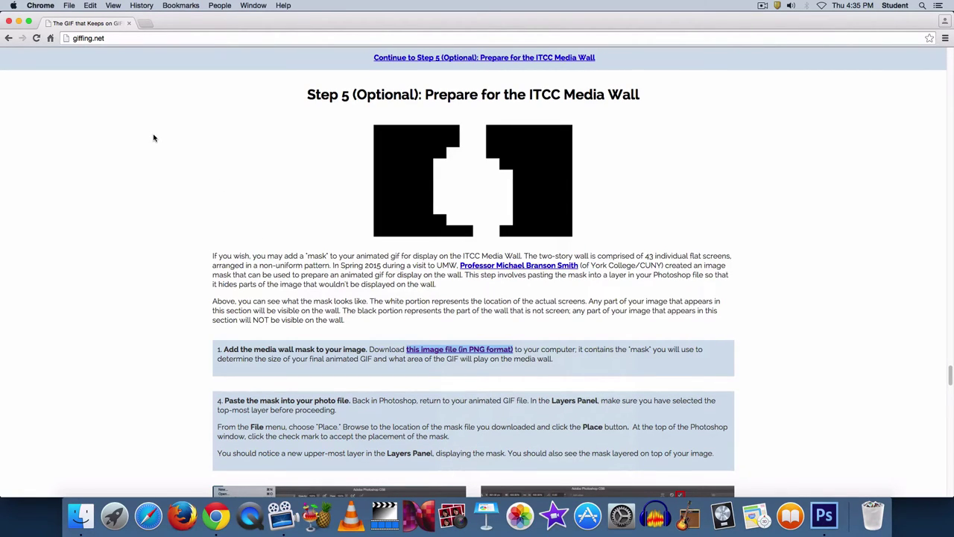
Return to Photoshop and make the top-most Layer 79 the active layer.
key(cmd+Tab)
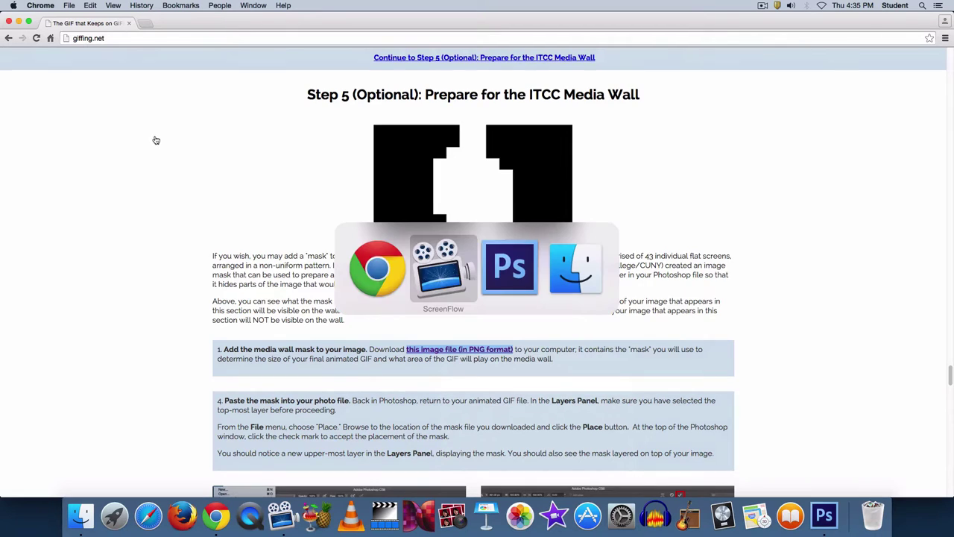
key(super+Tab)
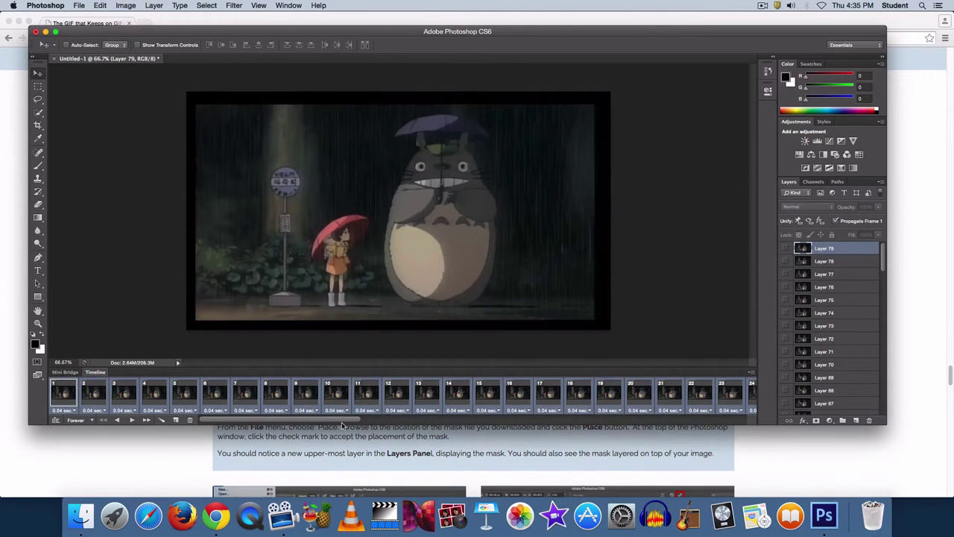
click(850, 274)
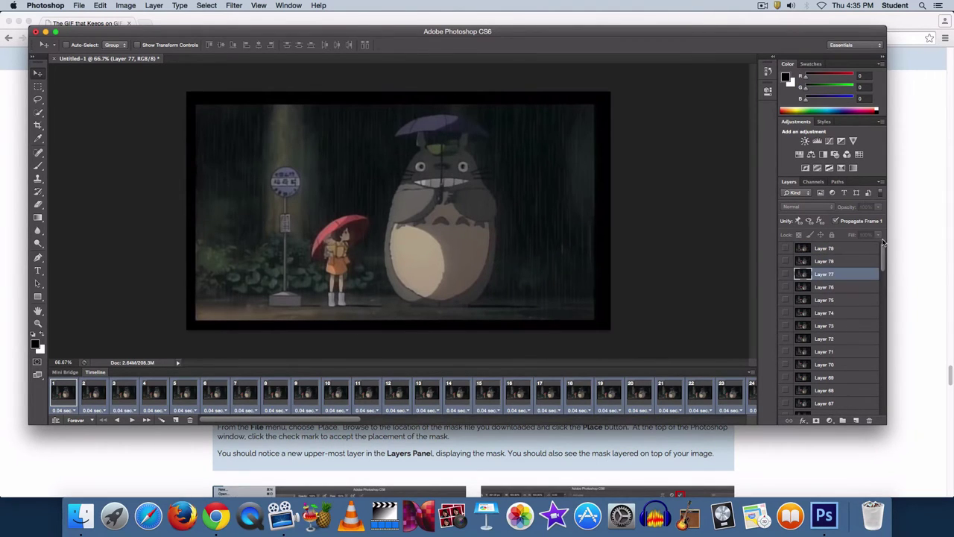
click(840, 250)
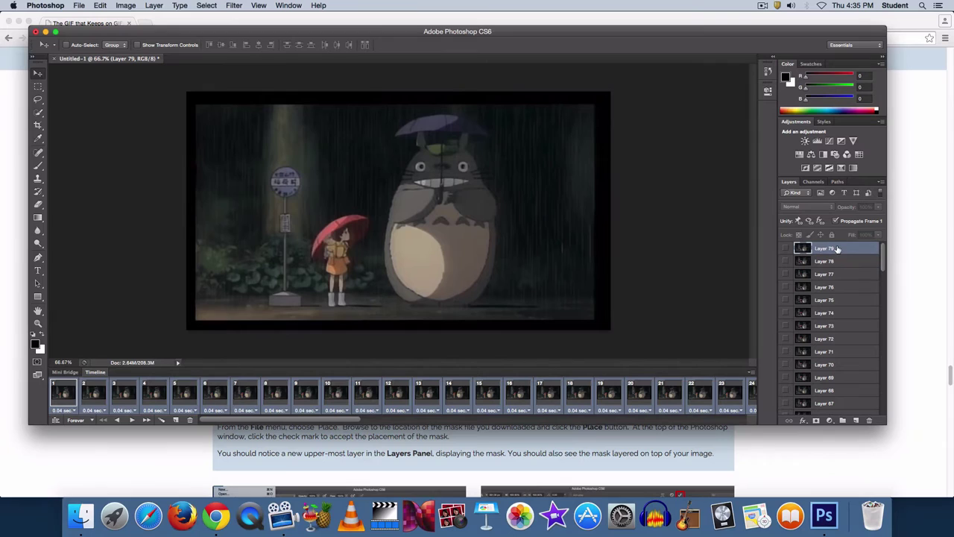
Place the downloaded umw-video-wall-mask PNG from the Desktop via File > Place.
click(79, 6)
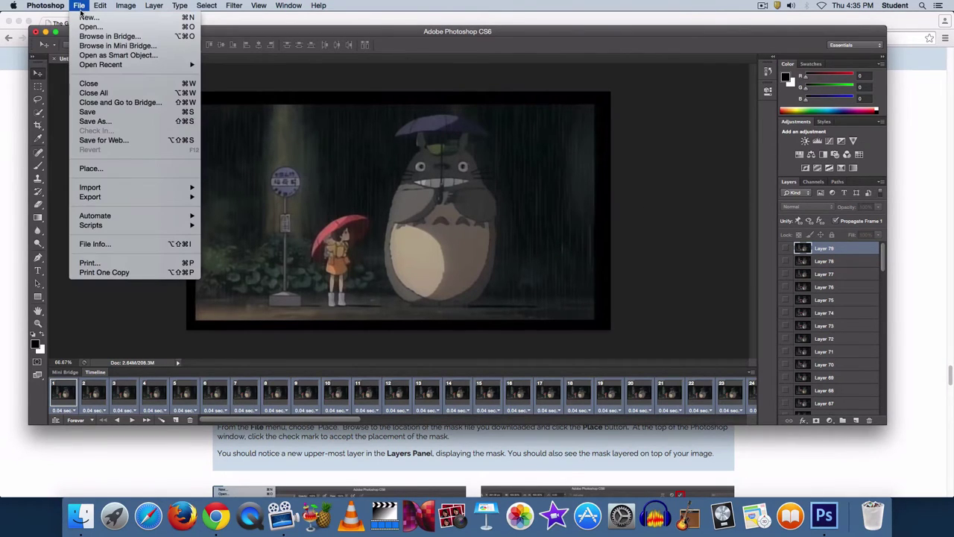
click(100, 169)
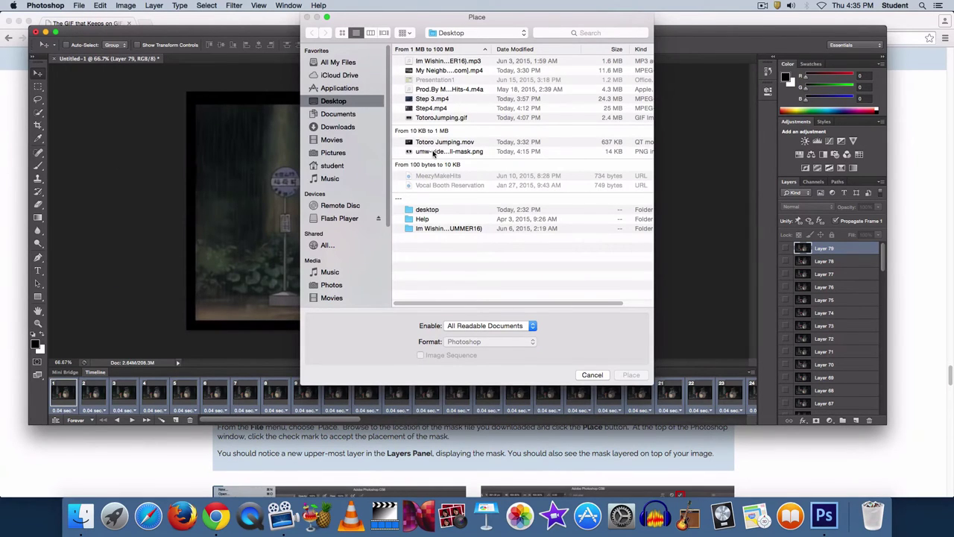
click(435, 153)
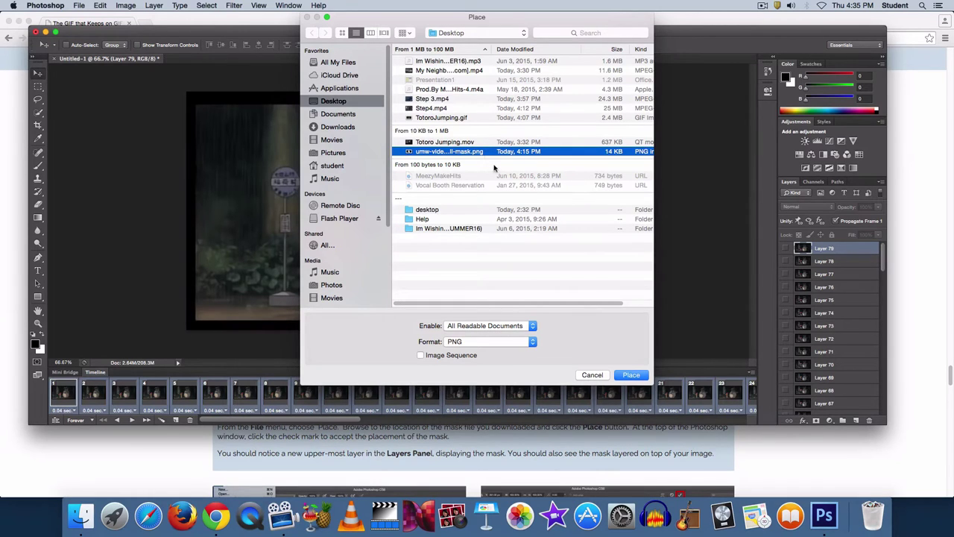
click(632, 376)
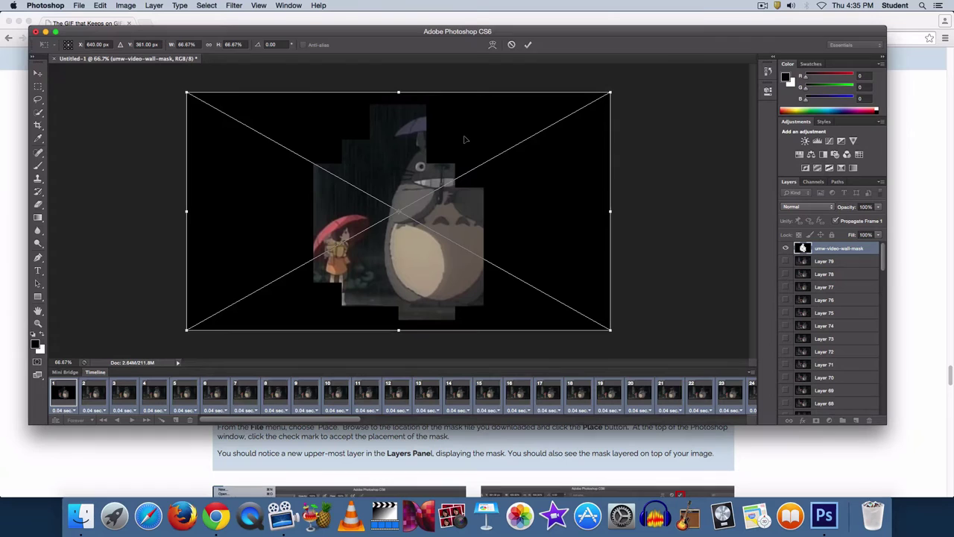
Slide the mask right to about X 808 px, centring Totoro, and commit it.
drag(464, 139, 513, 139)
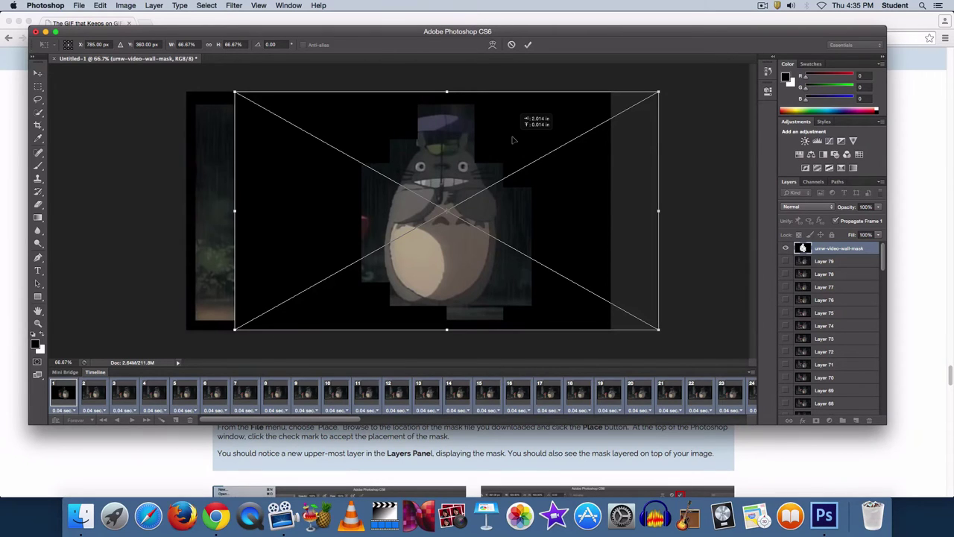
drag(512, 139, 520, 139)
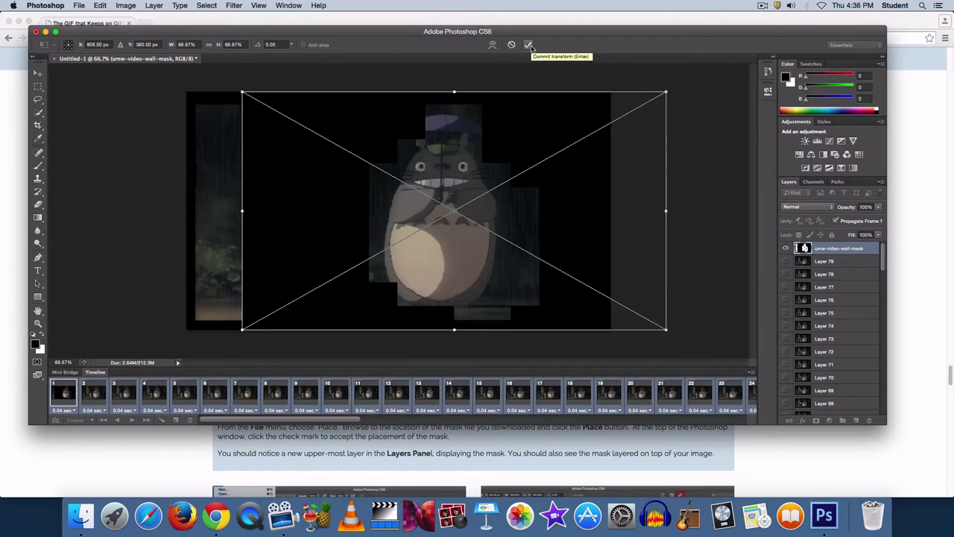
click(528, 45)
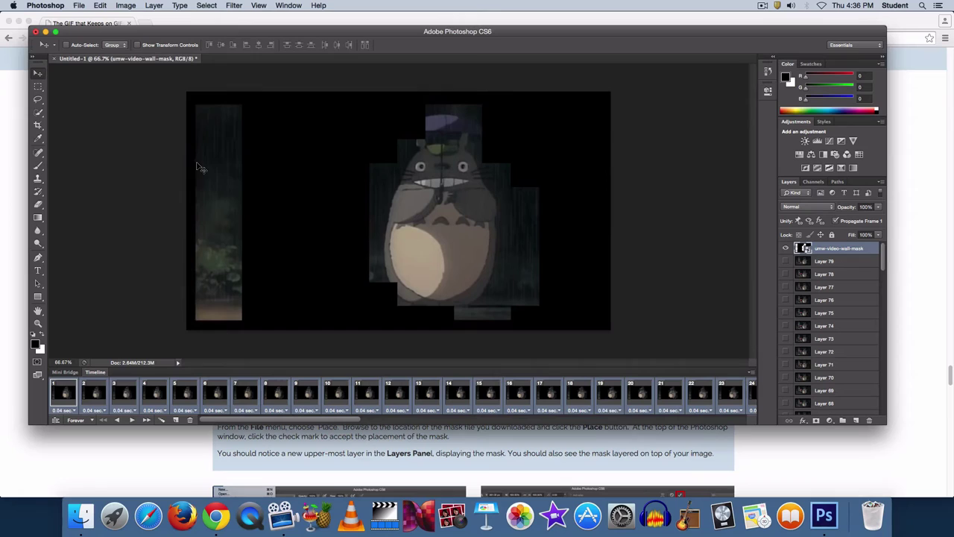
Crop the canvas to the mask's left and right edges and commit the crop.
click(37, 127)
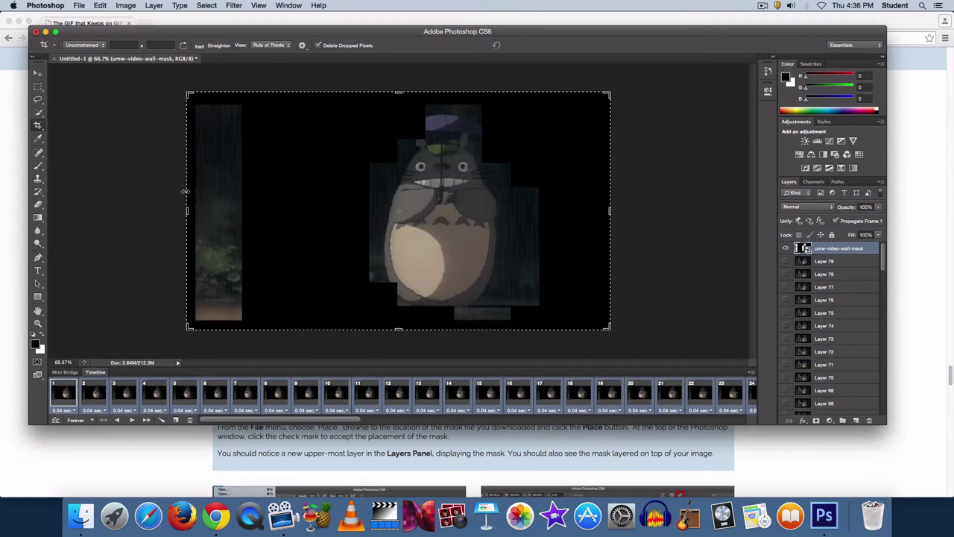
drag(187, 211, 215, 214)
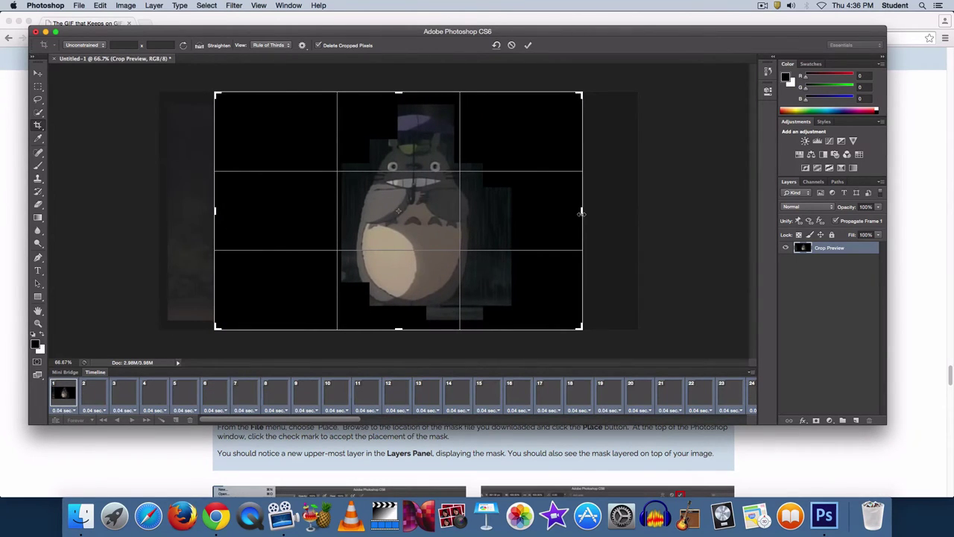
drag(581, 214, 608, 214)
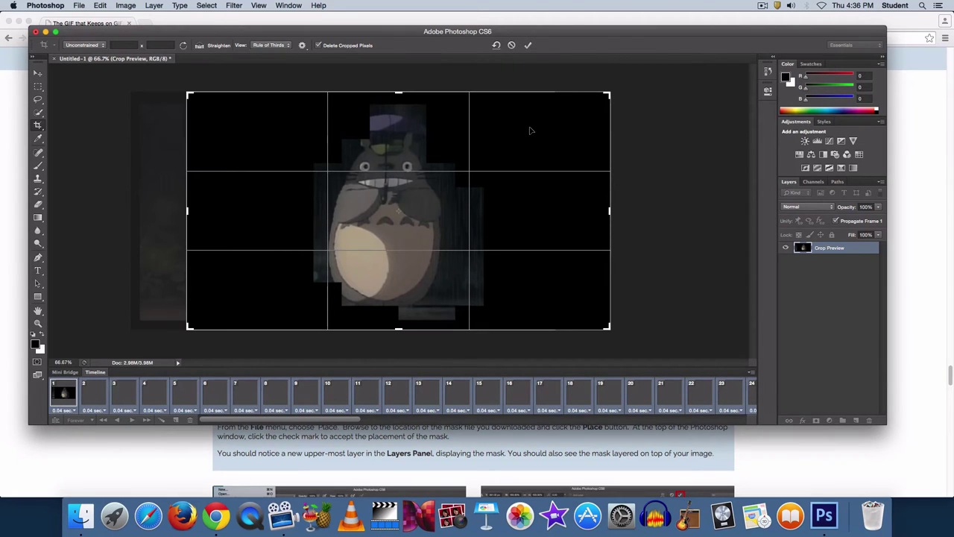
click(528, 46)
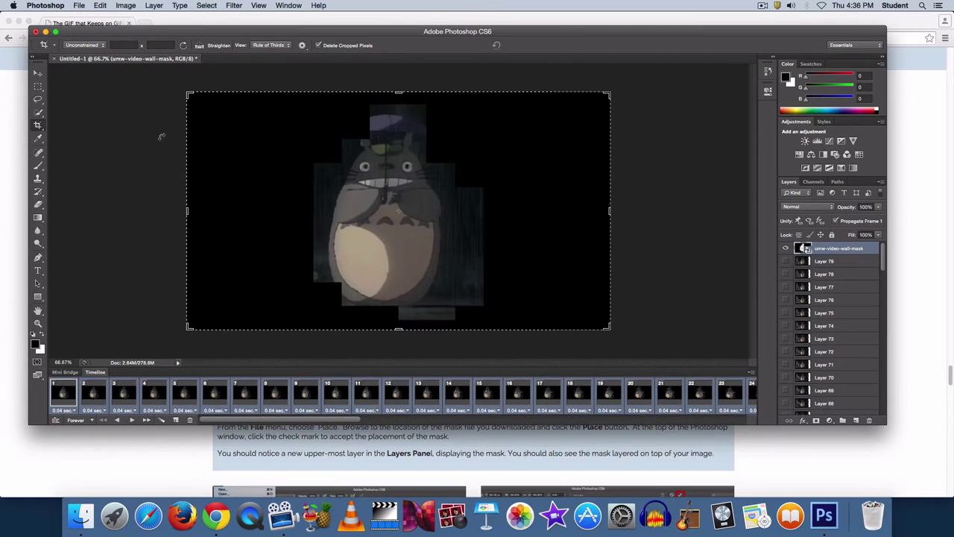
In Save for Web, set the GIF width to 1920 px so height becomes 1080, looping Forever.
click(79, 5)
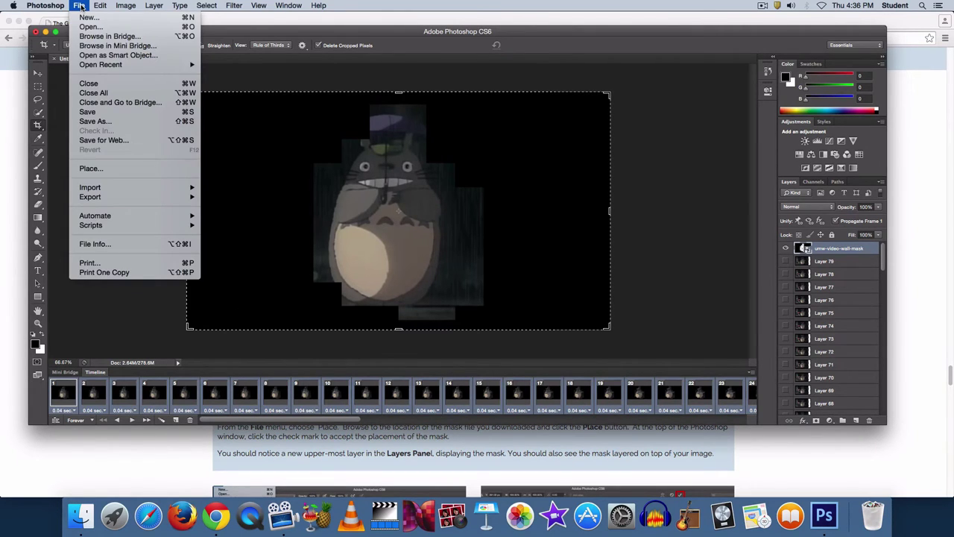
click(102, 140)
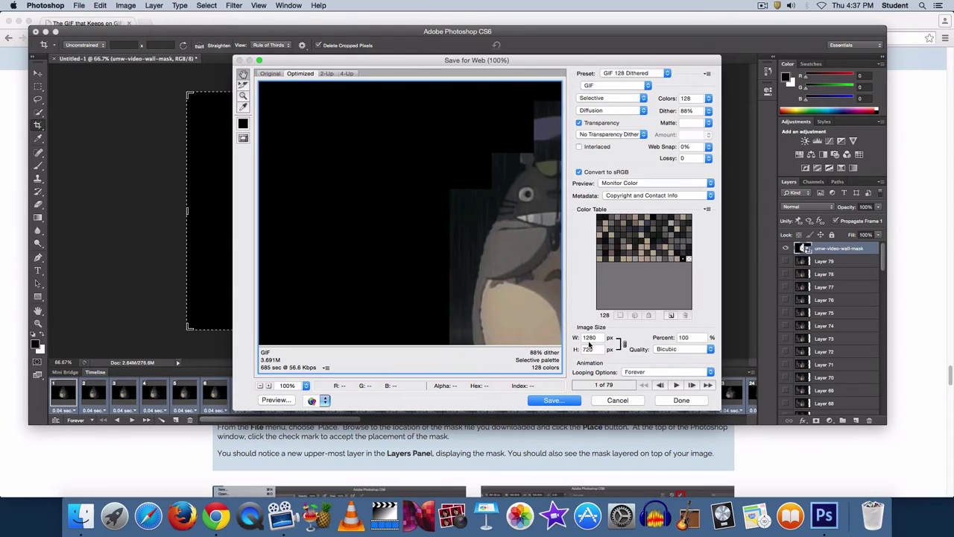
double_click(599, 337)
key(BackSpace)
key(BackSpace)
text(92)
key(Tab)
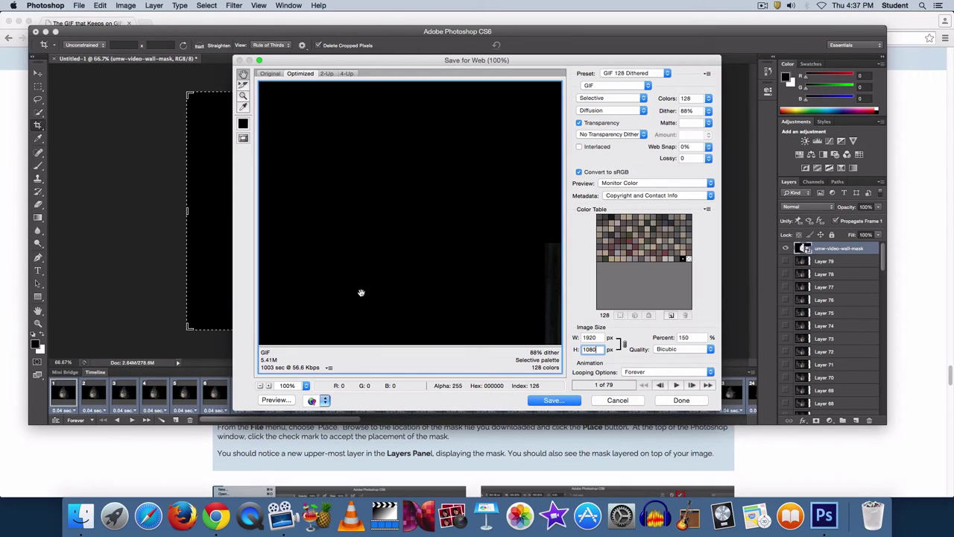
Save the GIF to the Desktop as TotoroJumpingMediaWall.
click(571, 404)
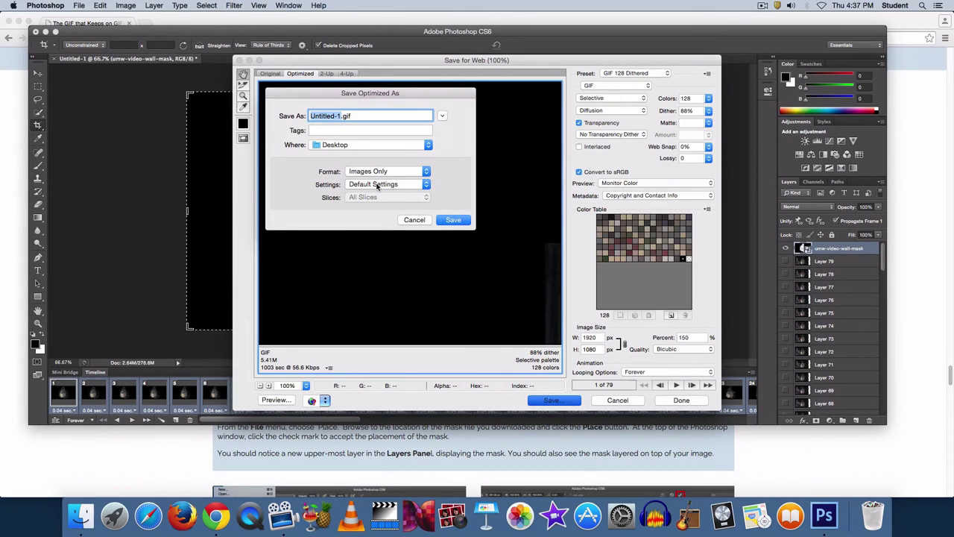
text(Toto)
text(roJumpin)
text(gMediaWal)
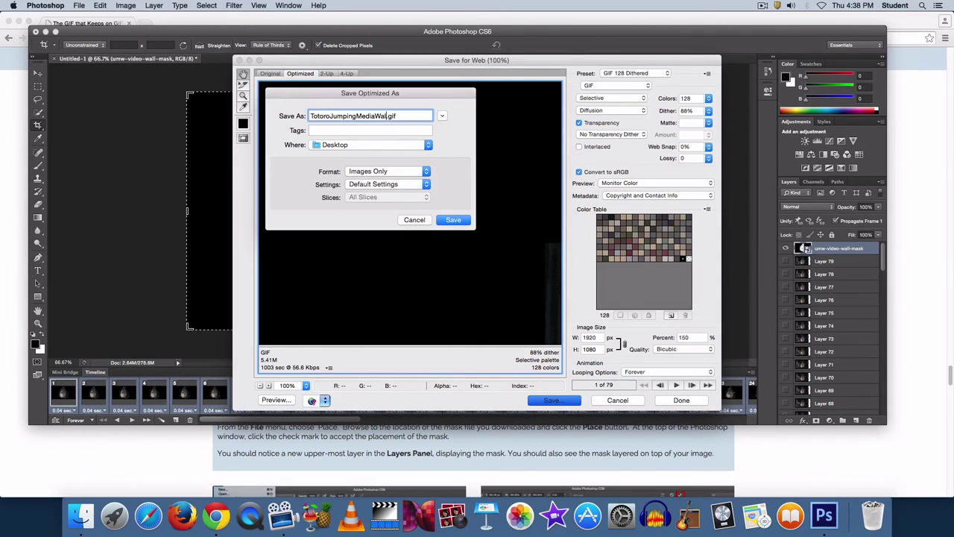
text(l)
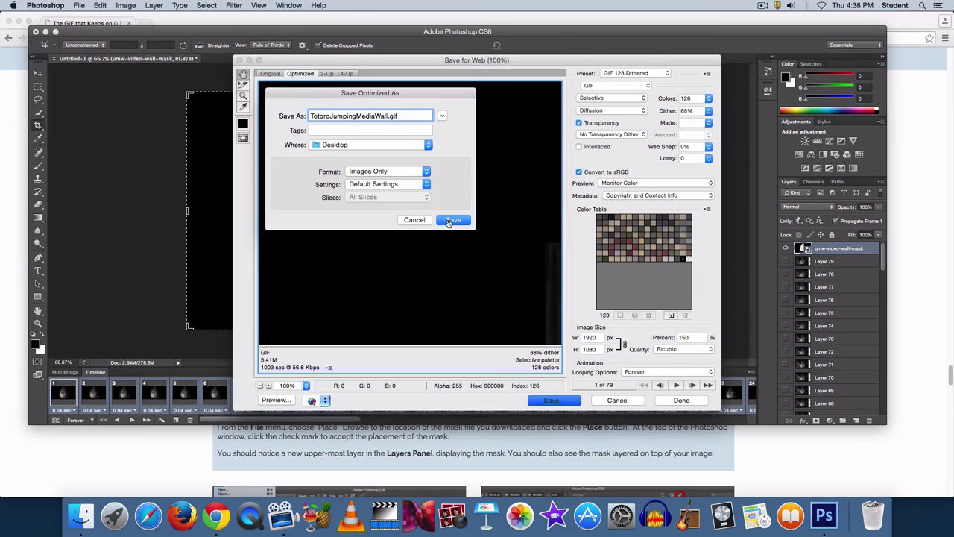